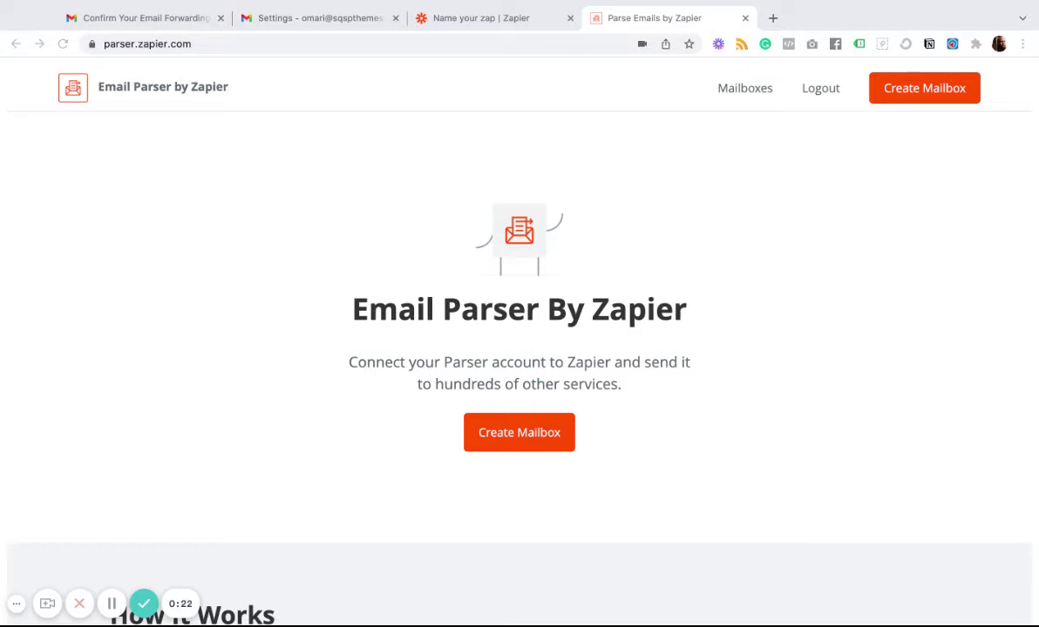
Step: Create a new parser mailbox on parser.zapier.com, then return to Gmail's forwarding settings
left_click(471, 618)
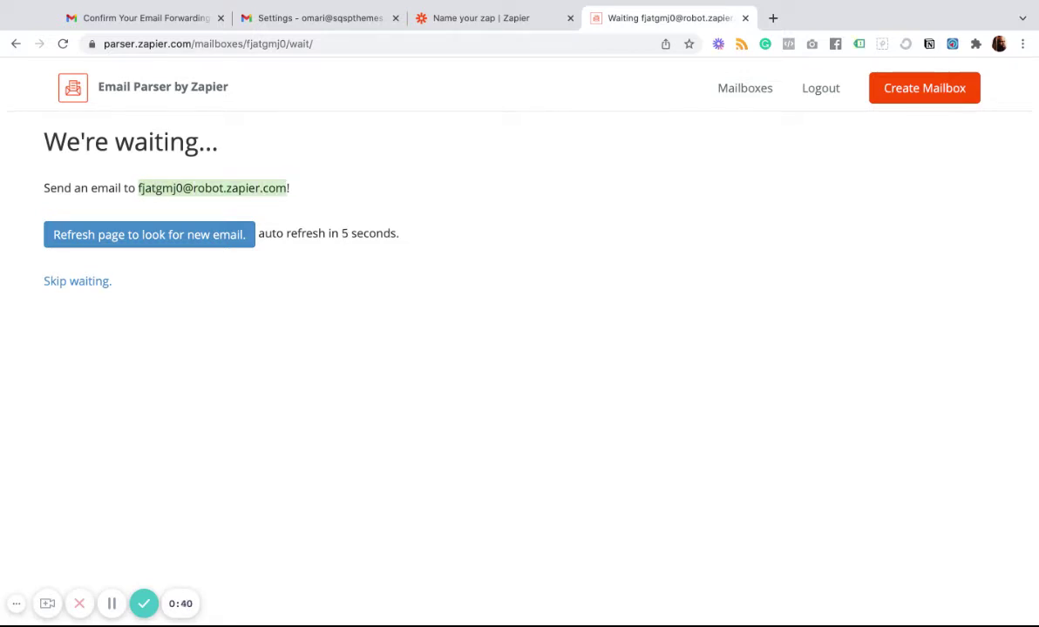
left_click(313, 17)
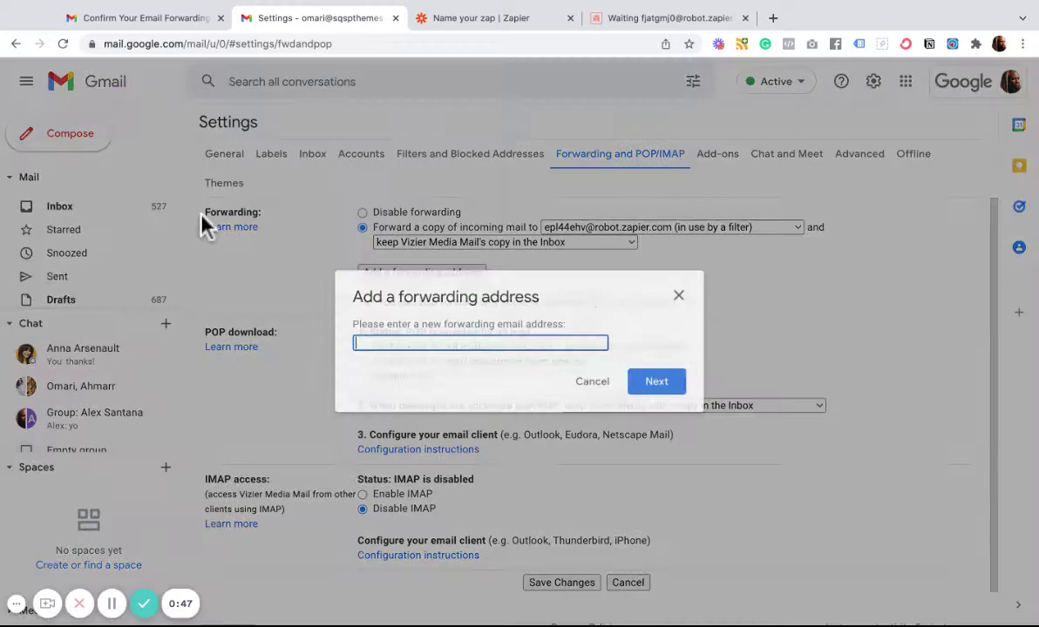
Step: Add the parser's robot address as a Gmail forwarding address and confirm sending the verification code
key("super+v")
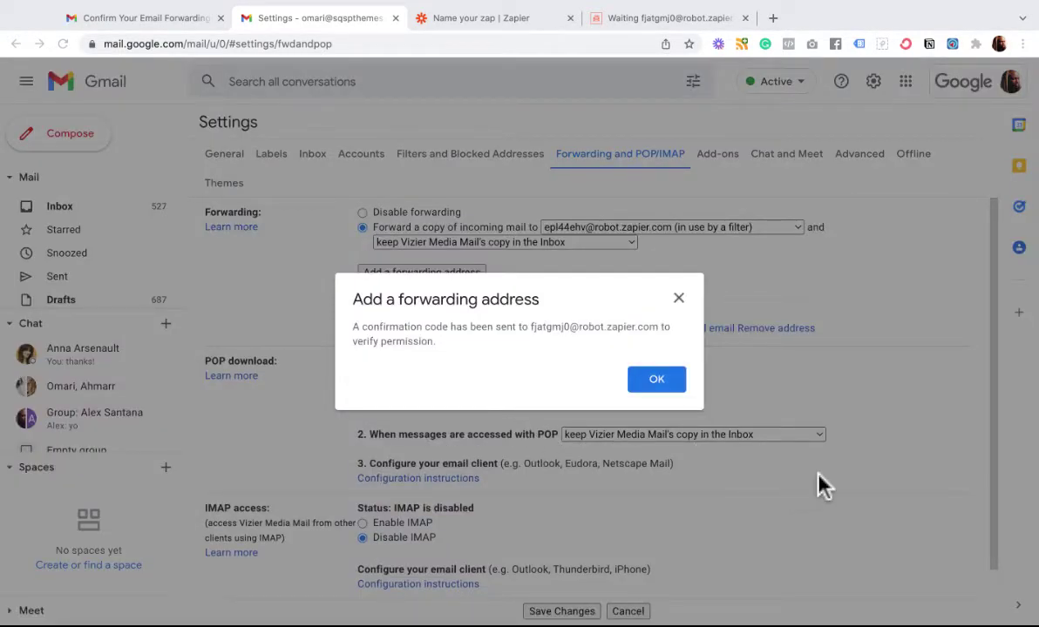
key("Return")
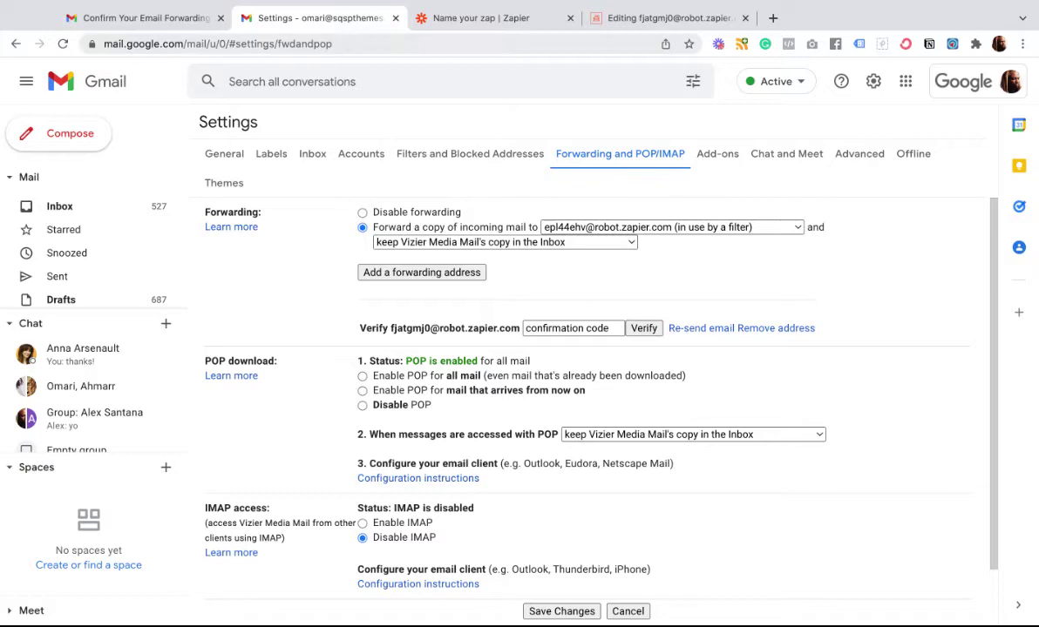
key("ctrl+4")
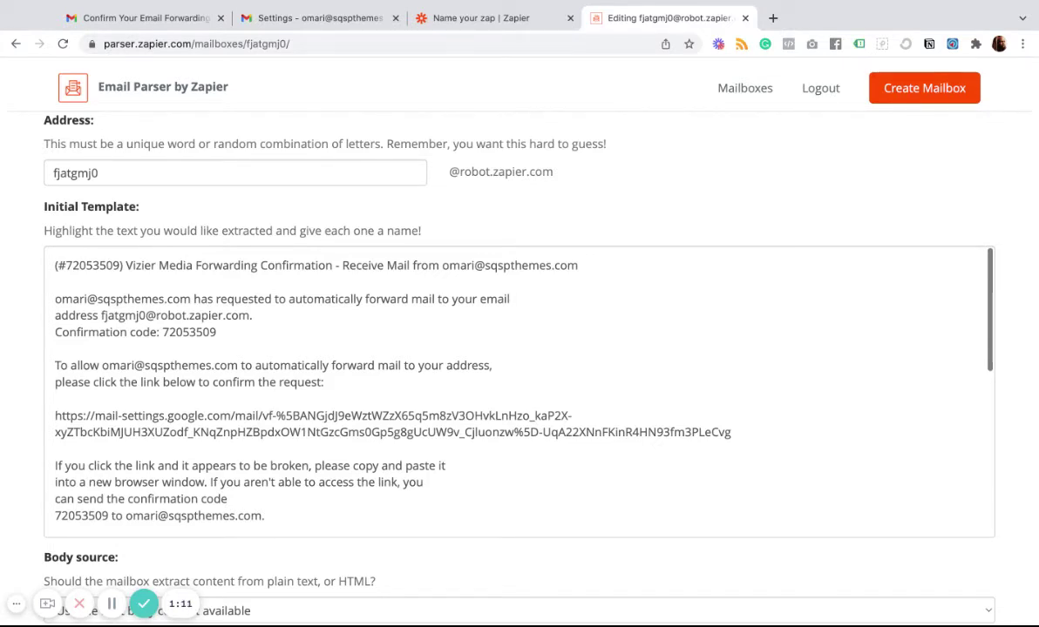
Step: Select and copy the confirmation code from the forwarded Gmail verification email in the template
double_click(189, 332)
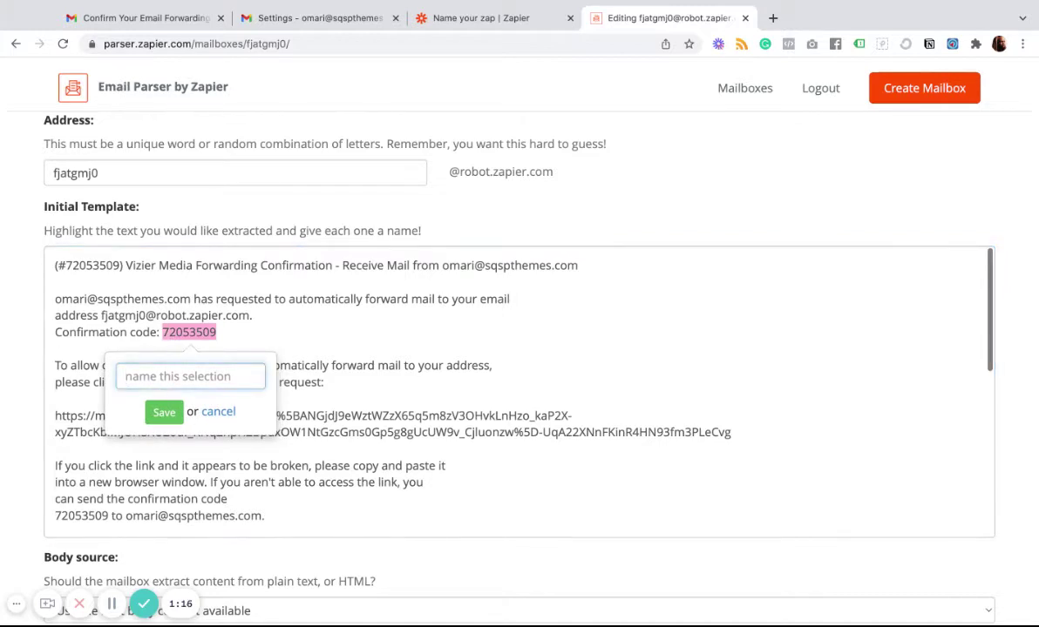
key("ctrl+l")
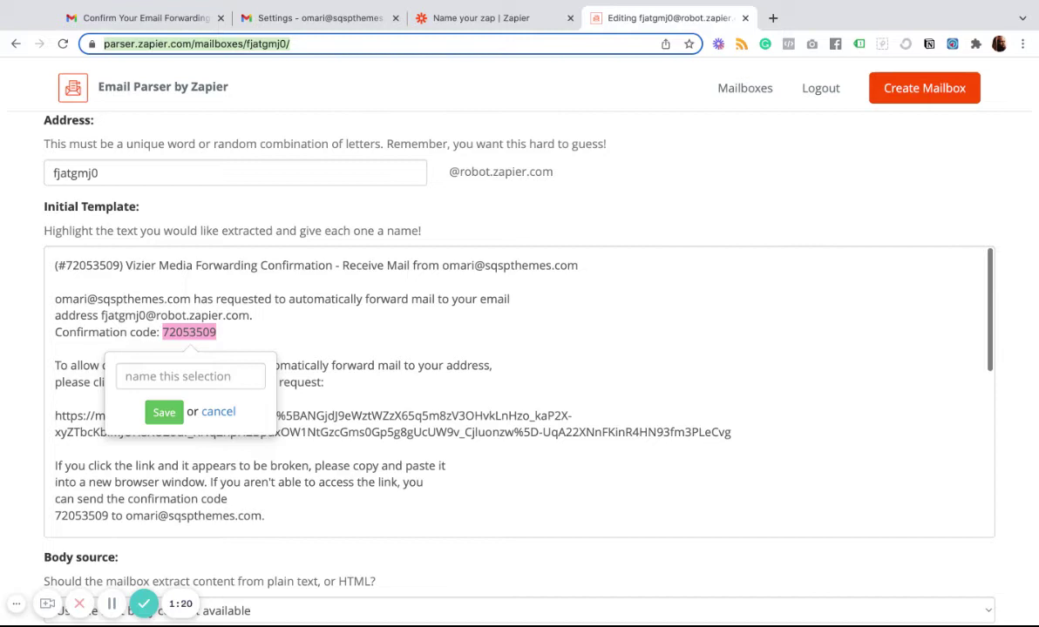
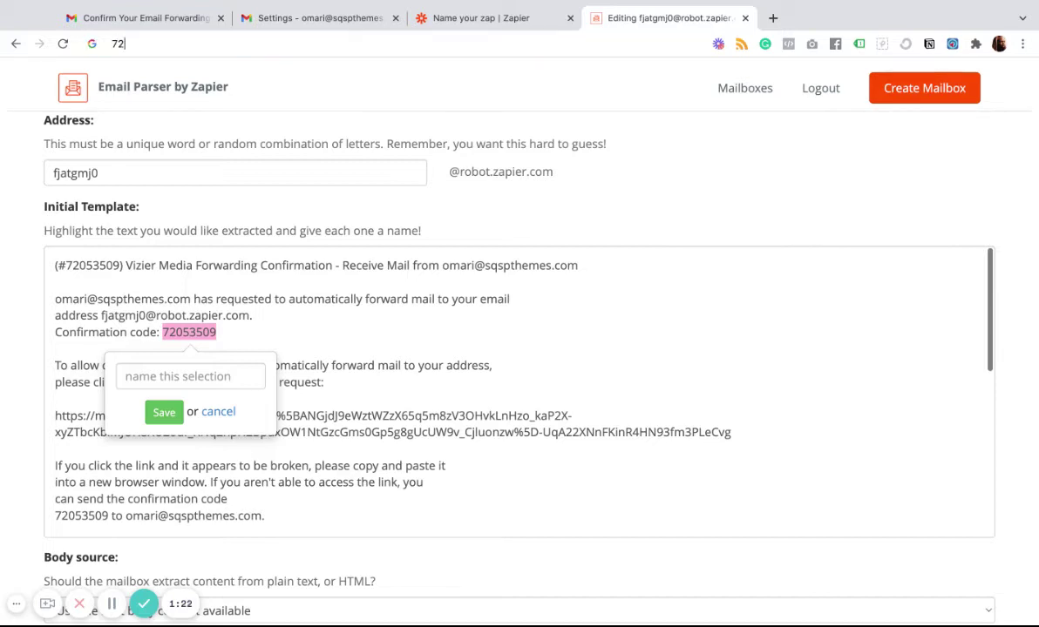
key("ctrl+a")
key("BackSpace")
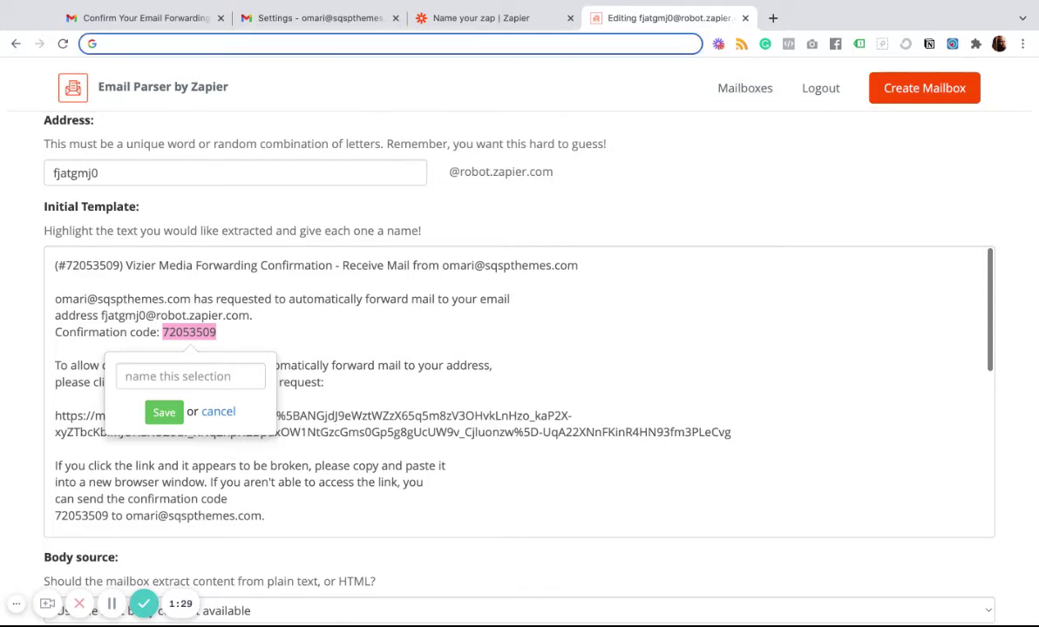
Step: Enter the confirmation code in Gmail's Verify field to verify forwarding to the parser mailbox
left_click(481, 18)
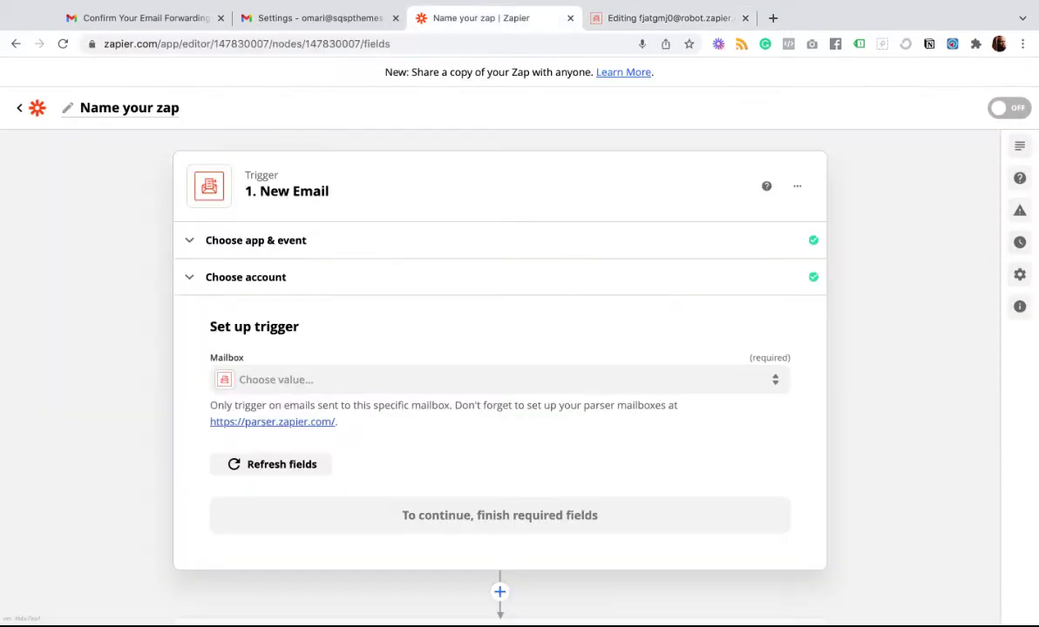
left_click(318, 18)
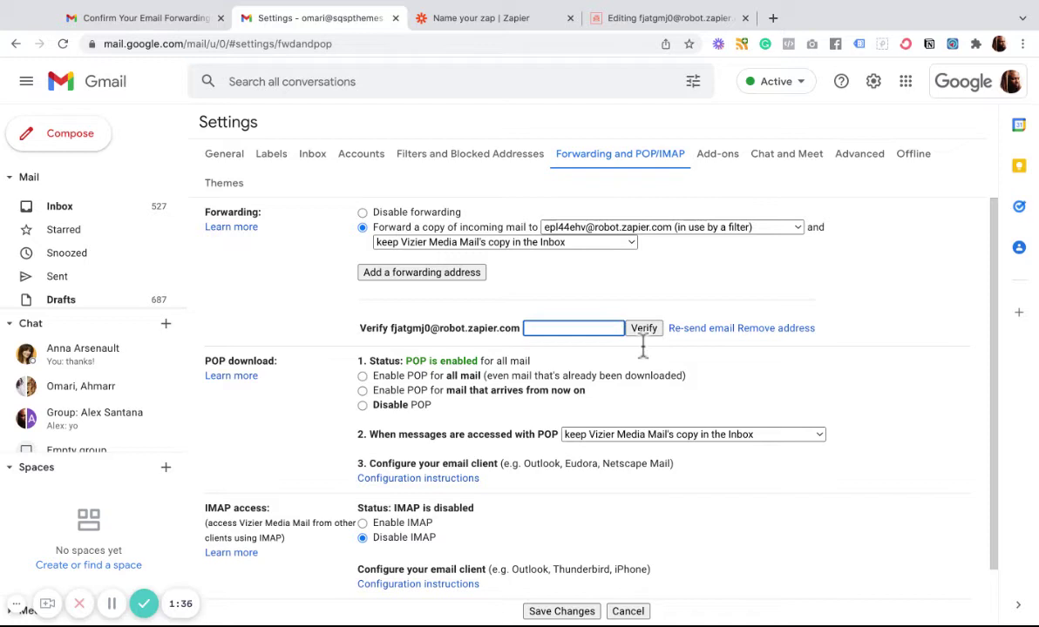
left_click(662, 18)
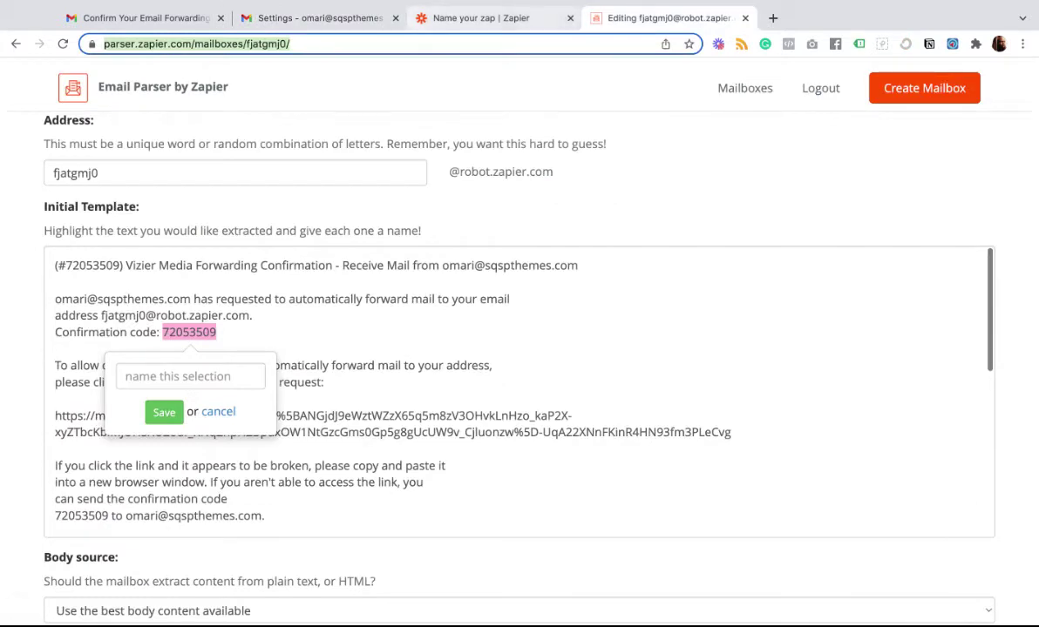
left_click(313, 18)
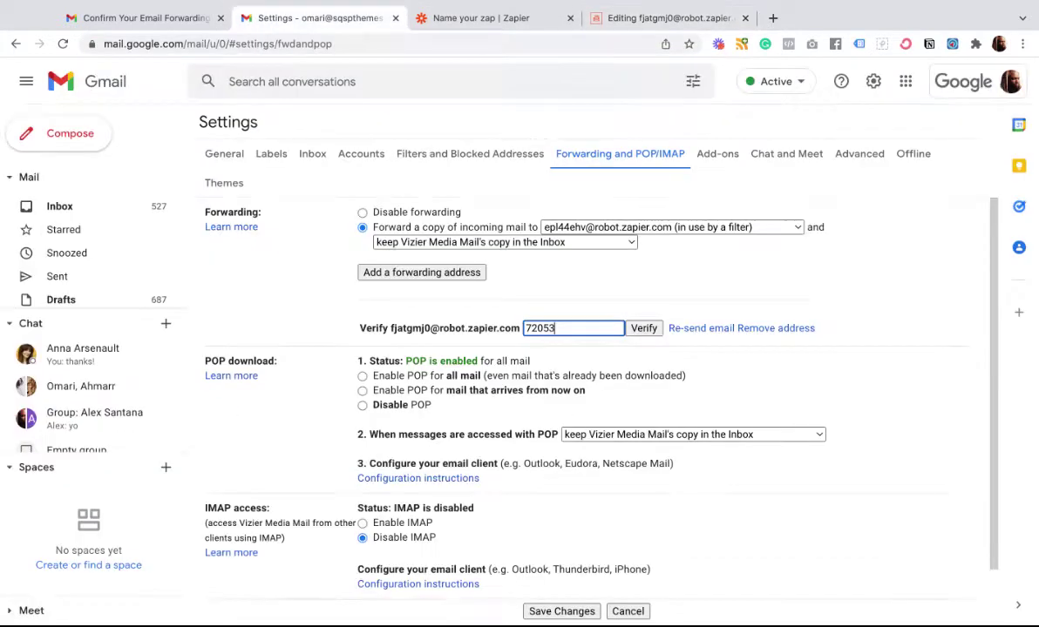
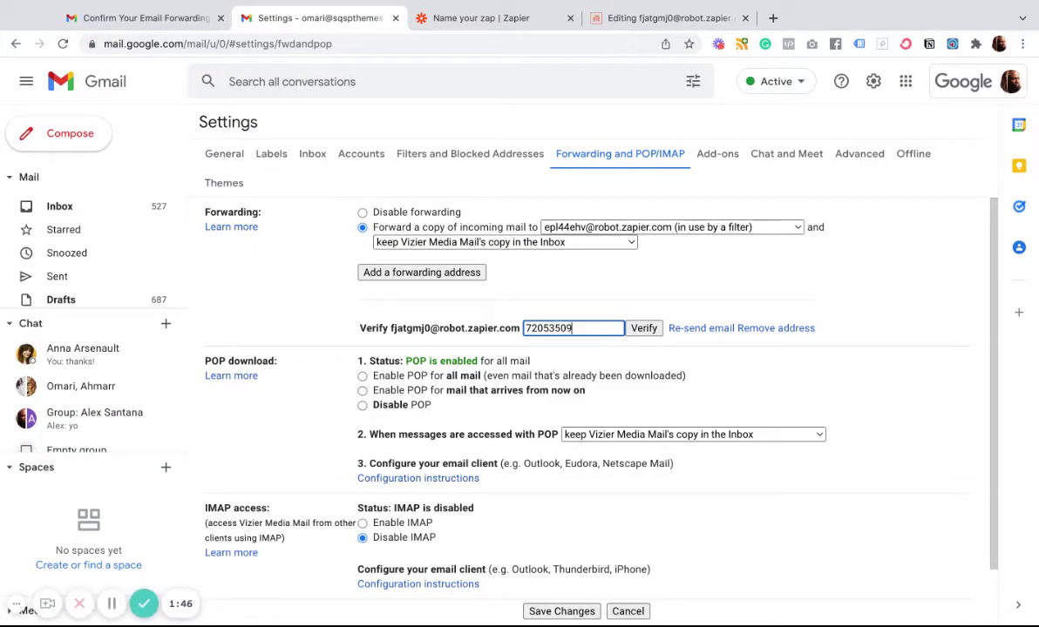
key("Return")
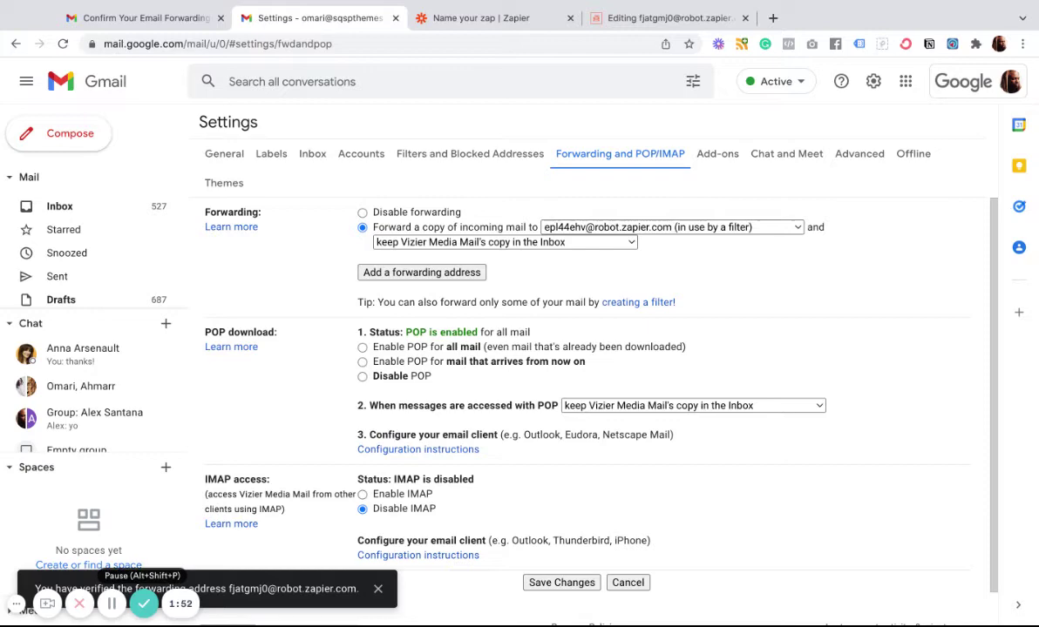
key("ctrl+Page_Up")
Step: Follow the forwarding confirmation, then return to the Gmail search for SQSPTHEMES New Order emails
scroll(183, 505, "up", 1)
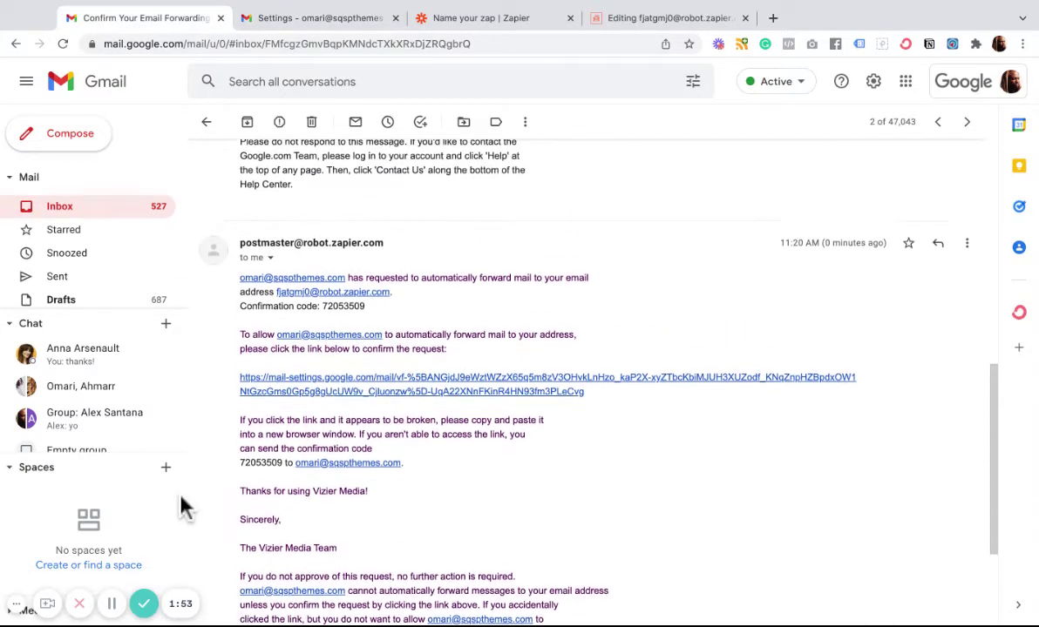
scroll(261, 595, "down", 1)
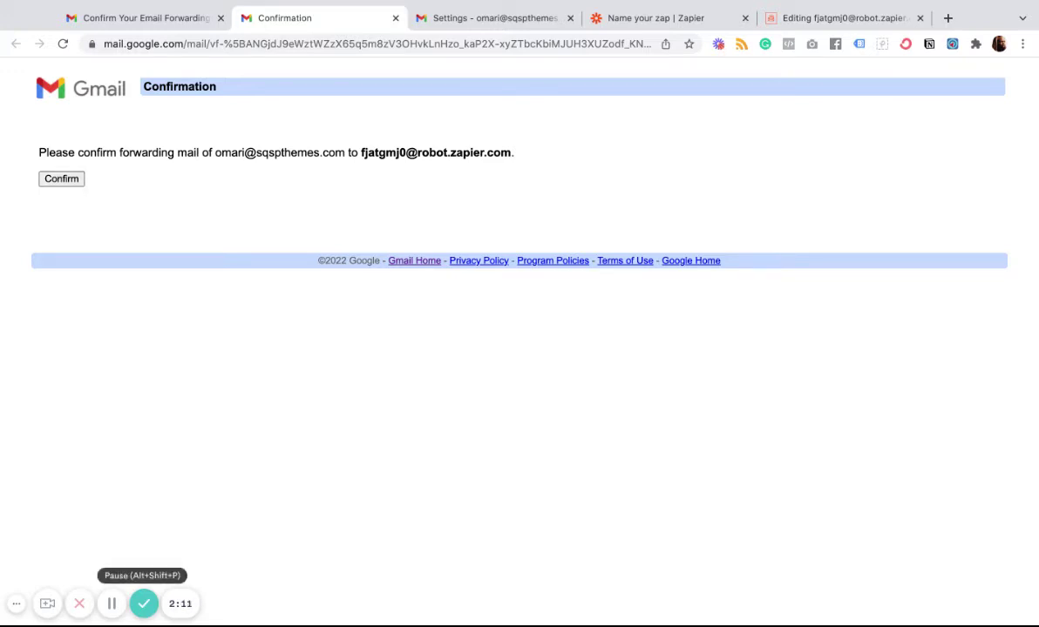
key("ctrl+shift+Tab")
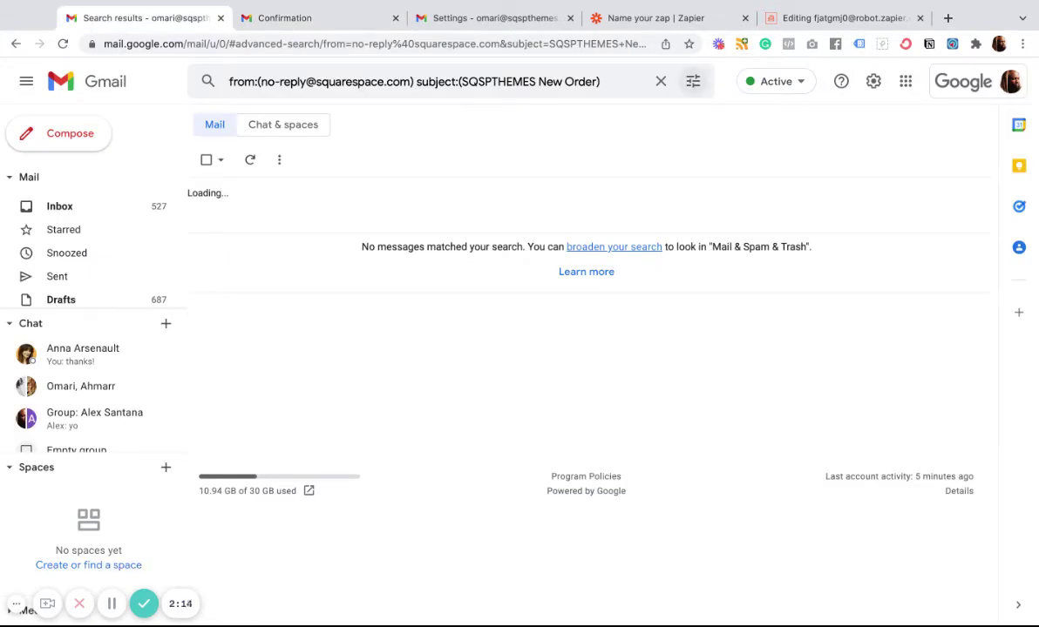
Step: Create a Gmail filter from the Squarespace 'SQSPTHEMES New Order' search that forwards matching emails
left_click(693, 82)
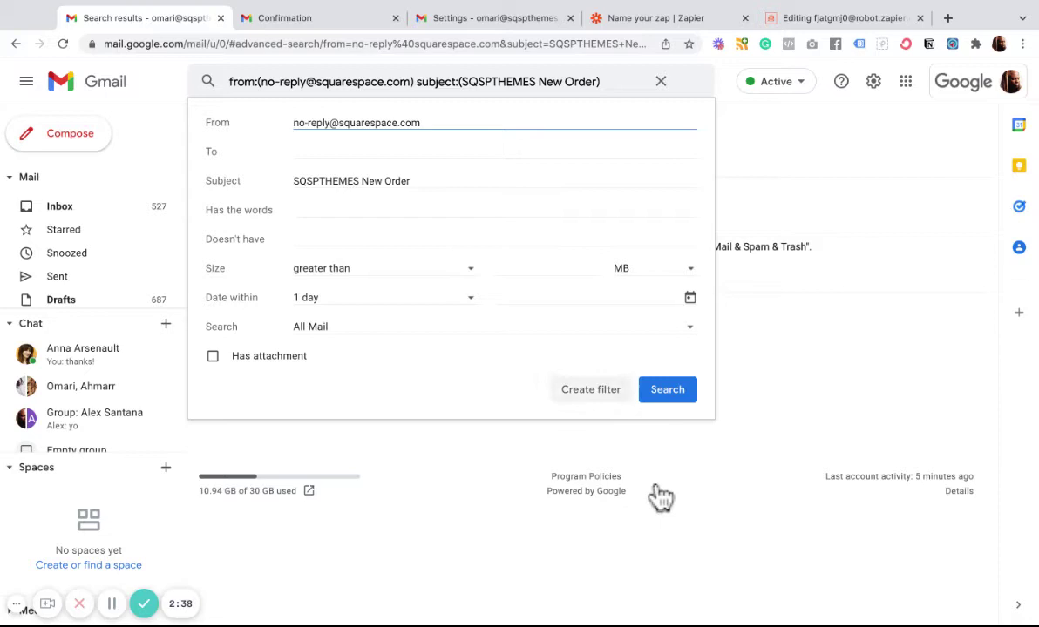
left_click(591, 389)
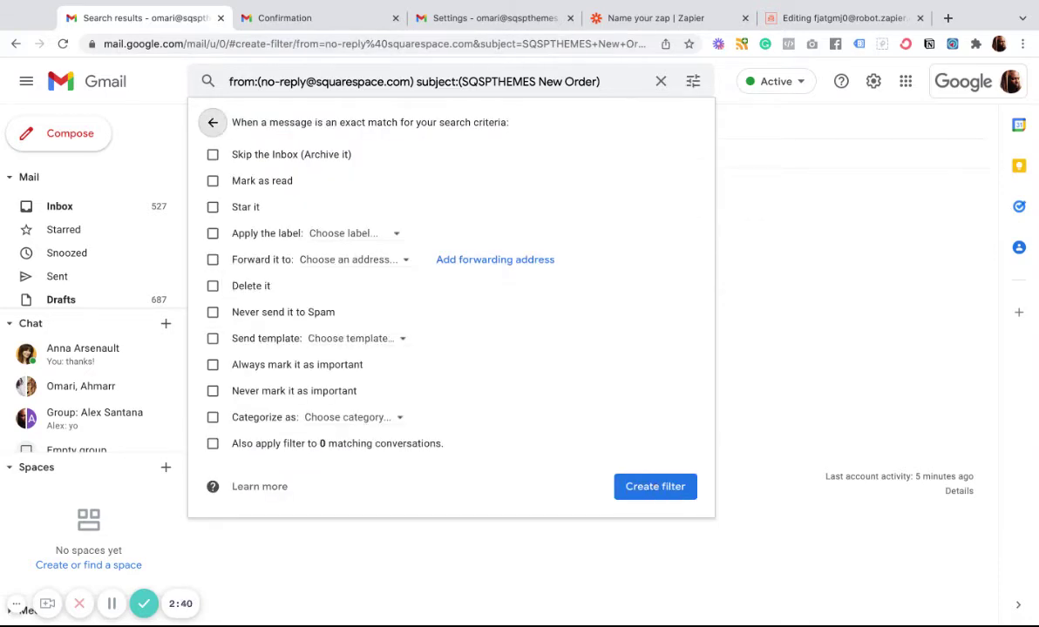
left_click(213, 259)
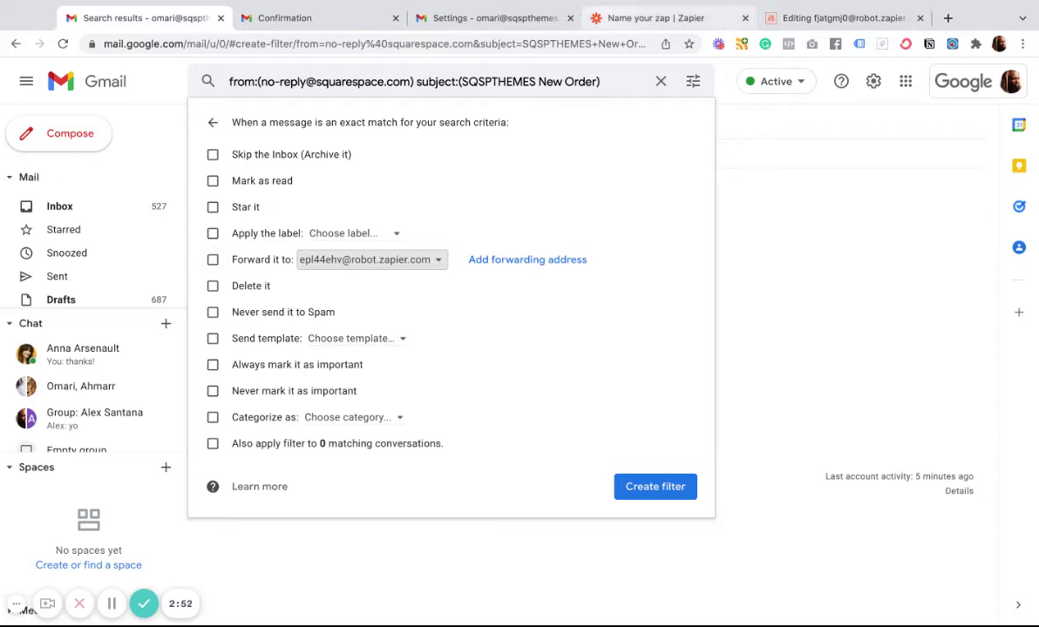
left_click(656, 17)
left_click(838, 17)
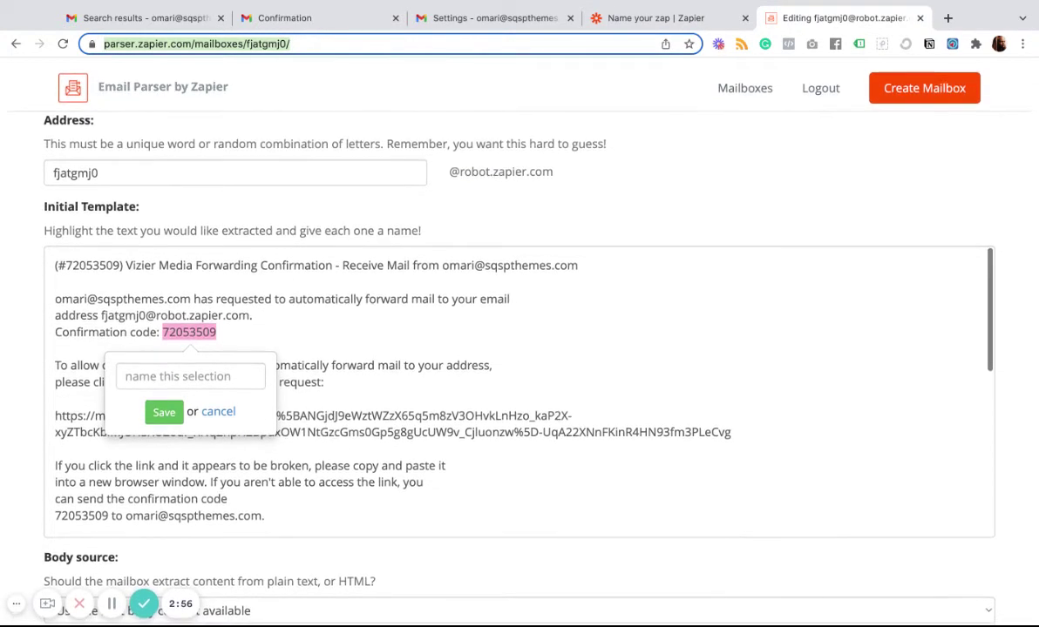
Step: Load Email Parser and open the new mailbox's received-email history
key("Return")
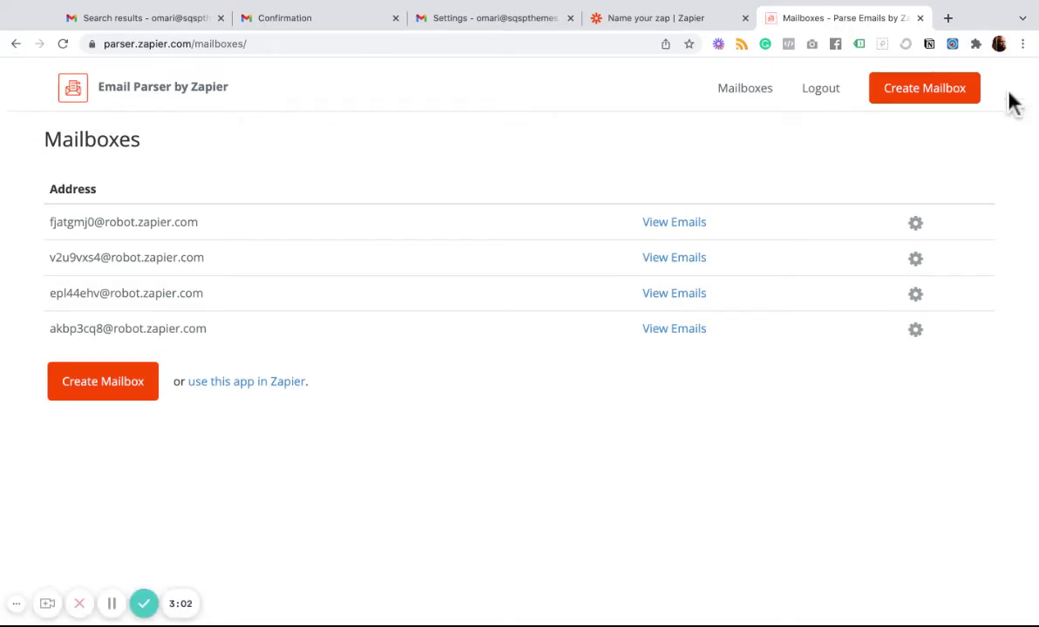
left_click(906, 98)
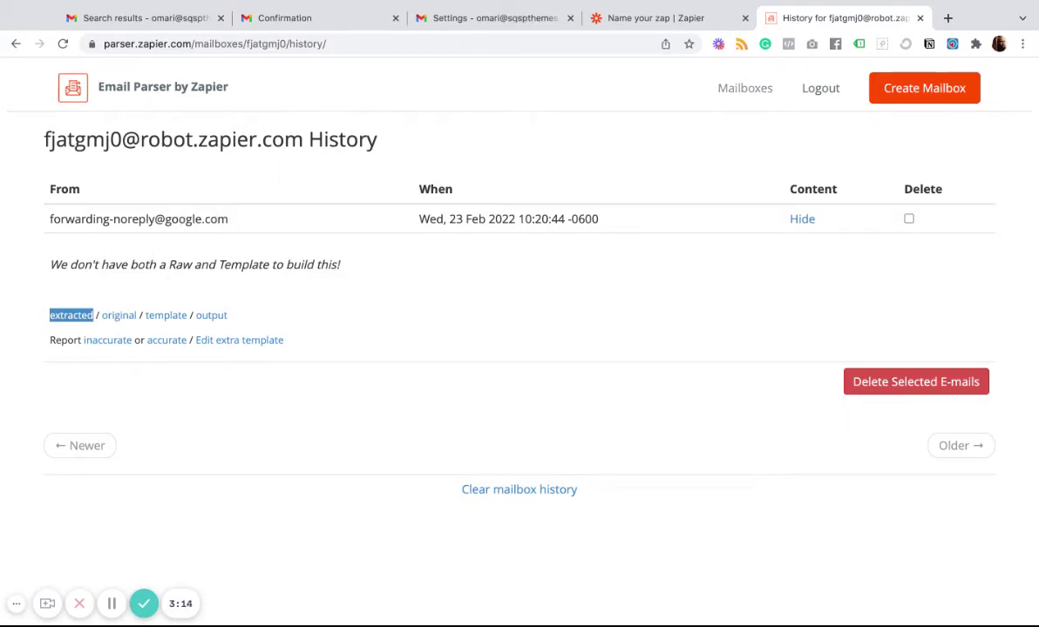
left_click(744, 88)
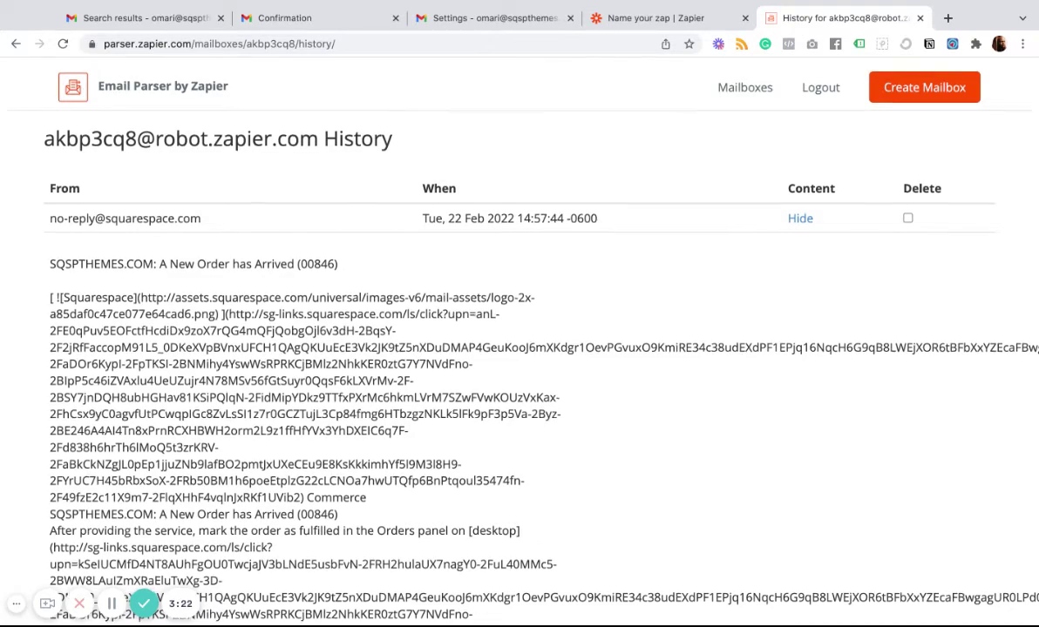
Step: Scroll through the Squarespace order email's highlighted fields down to the Edit extra template link
scroll(504, 340, "down", 1)
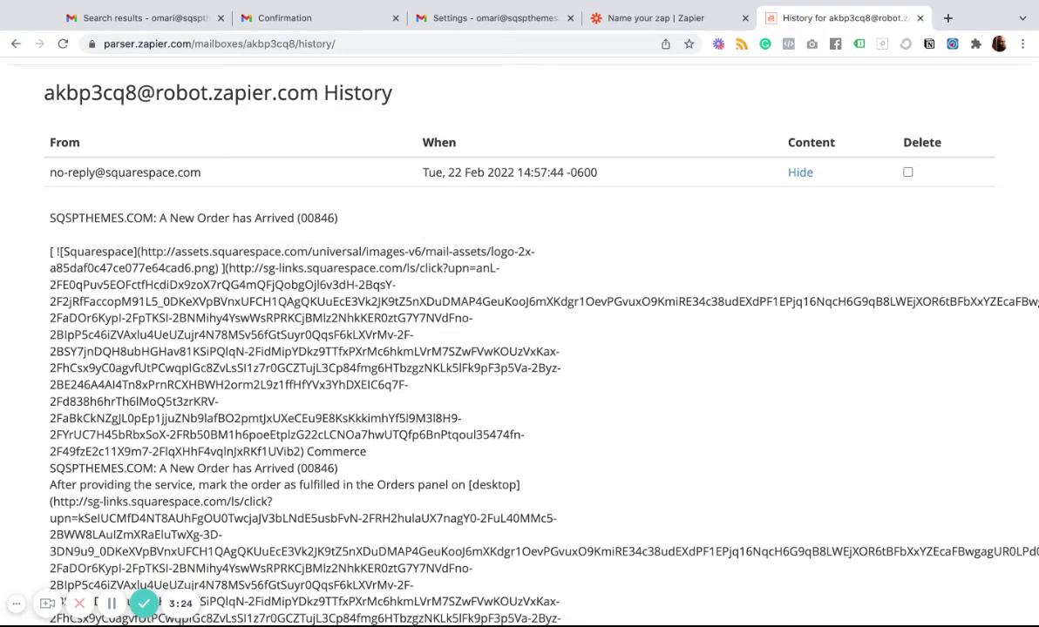
scroll(505, 340, "down", 2)
scroll(505, 340, "down", 6)
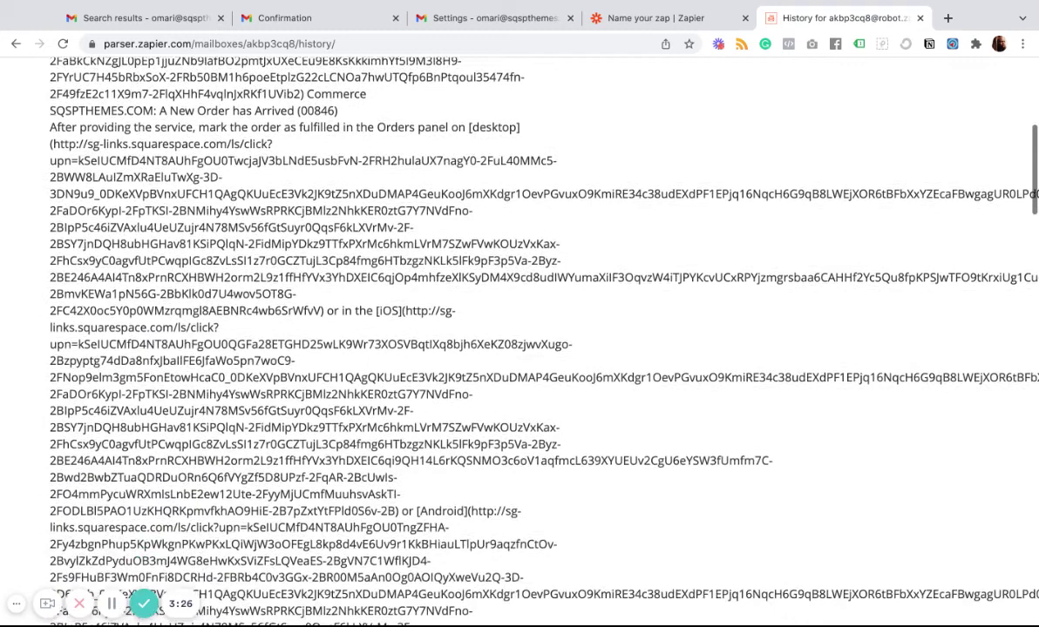
scroll(505, 340, "down", 10)
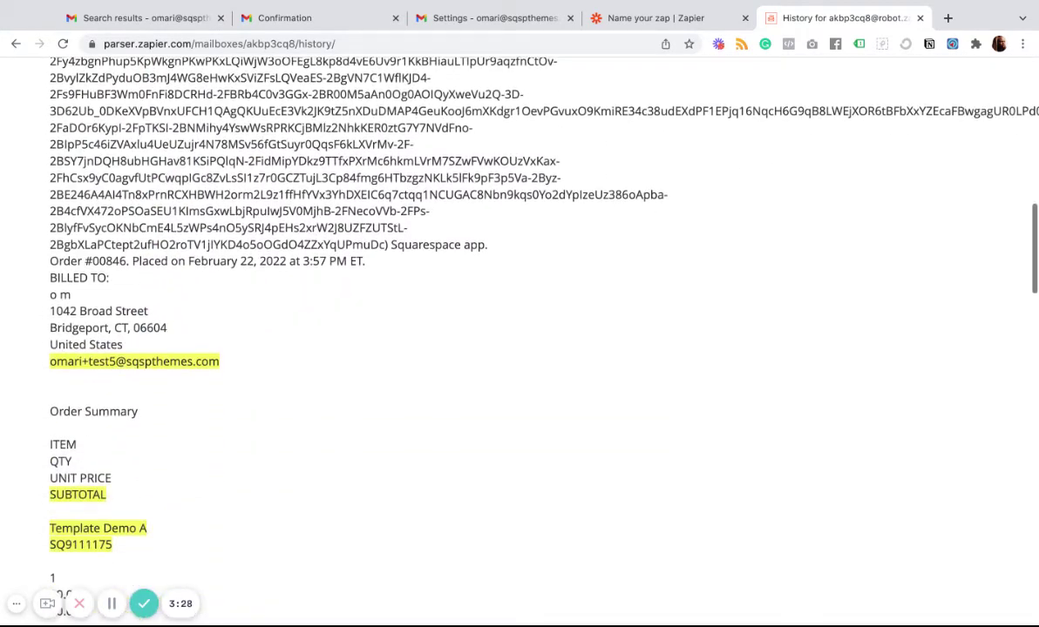
scroll(96, 309, "down", 1)
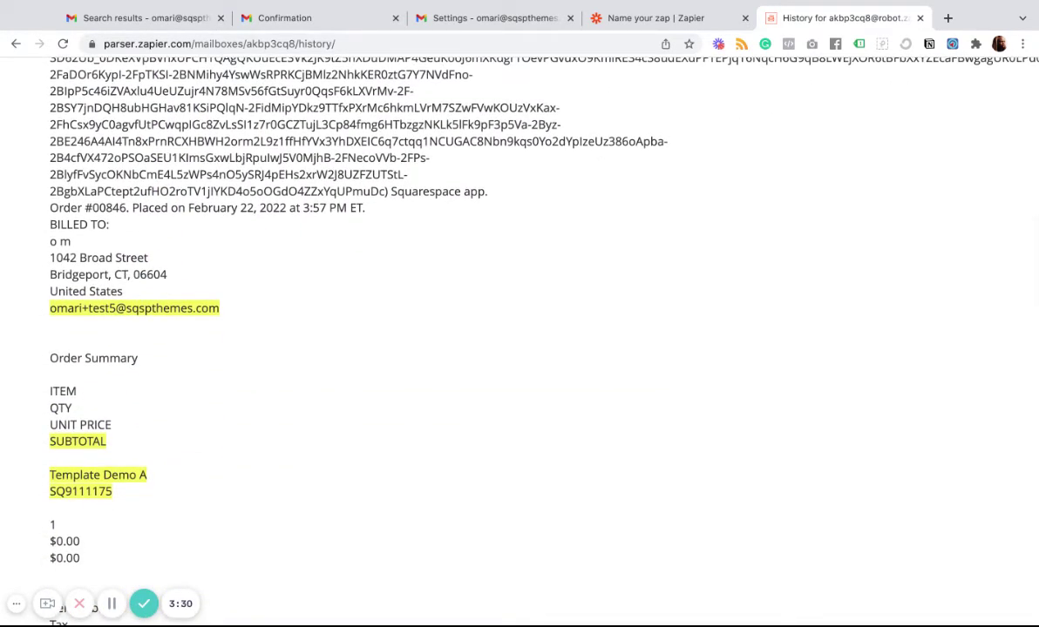
scroll(97, 427, "down", 1)
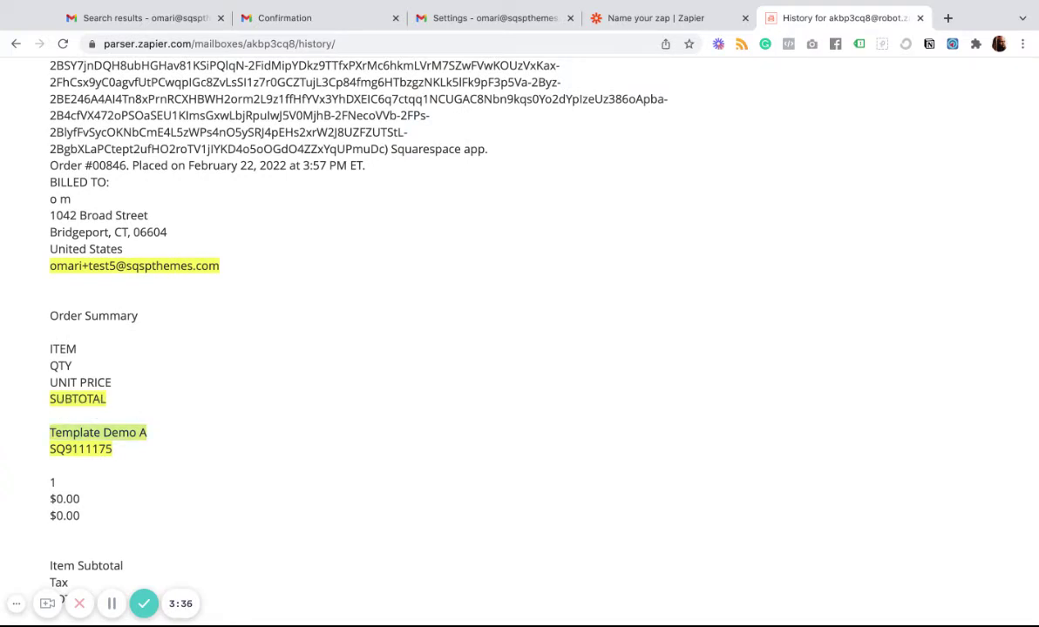
scroll(506, 317, "down", 2)
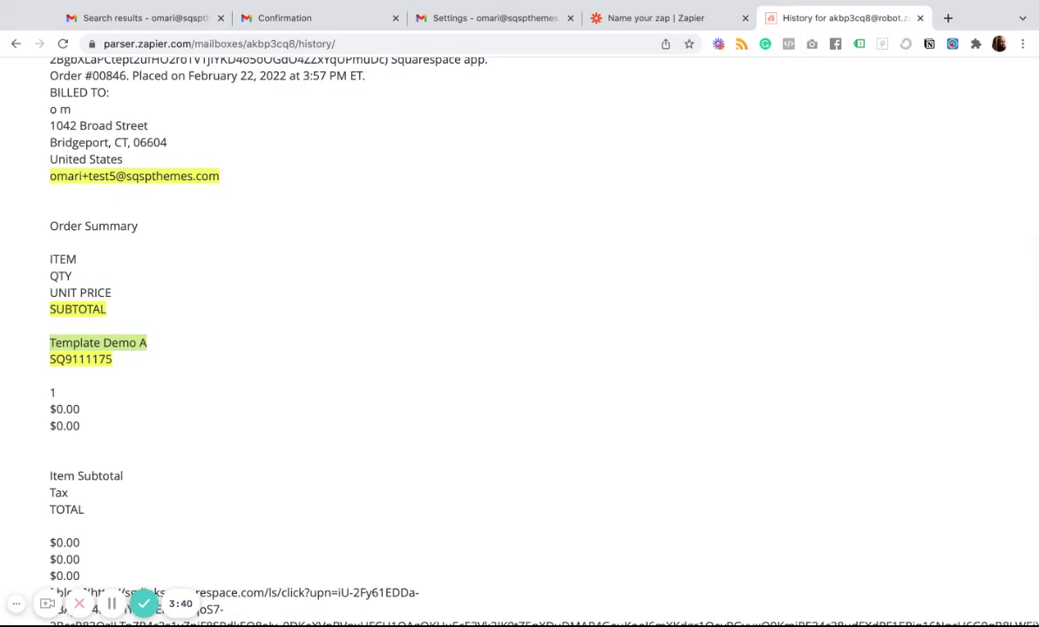
scroll(519, 340, "down", 1)
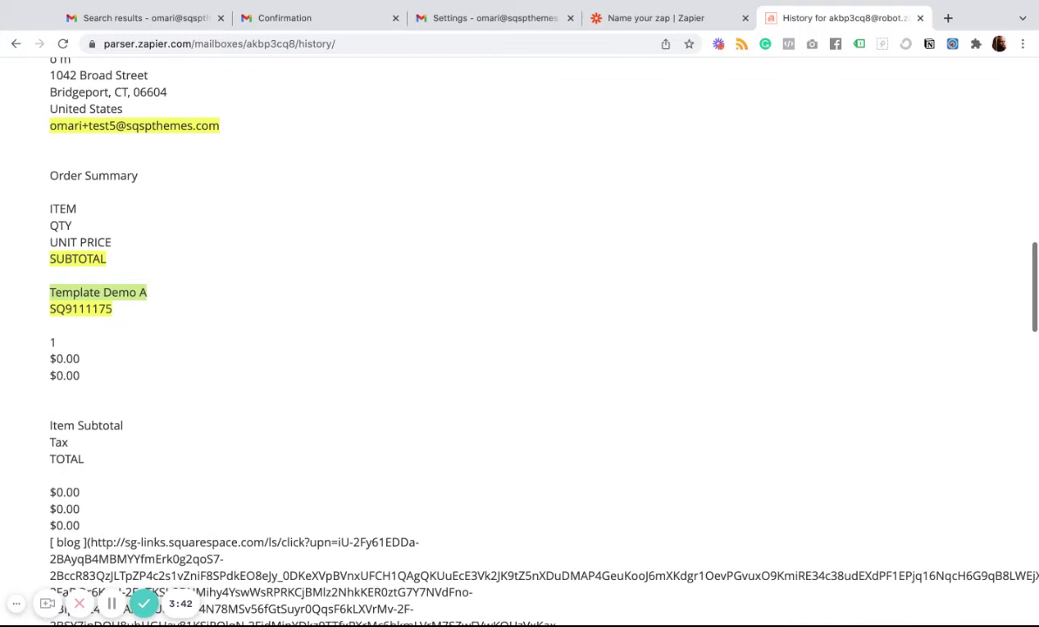
scroll(507, 340, "up", 2)
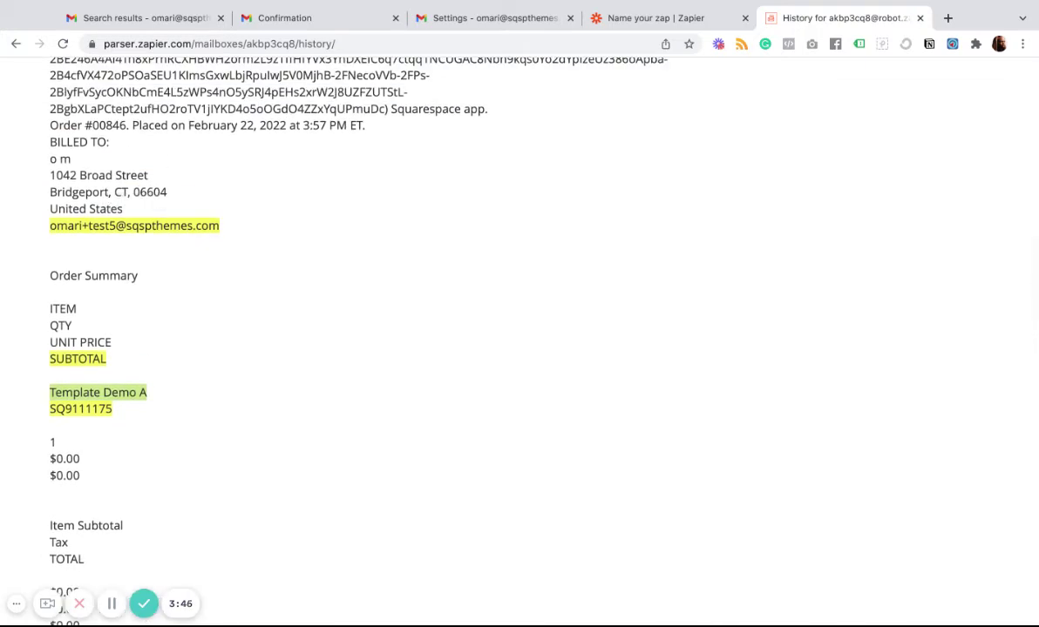
scroll(519, 340, "up", 9)
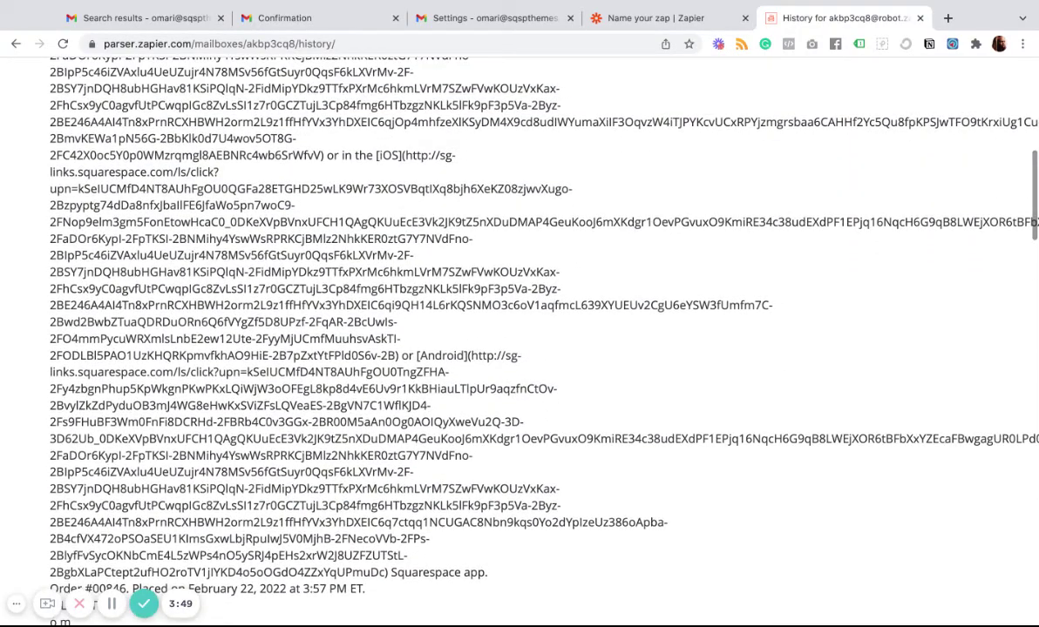
scroll(519, 339, "up", 8)
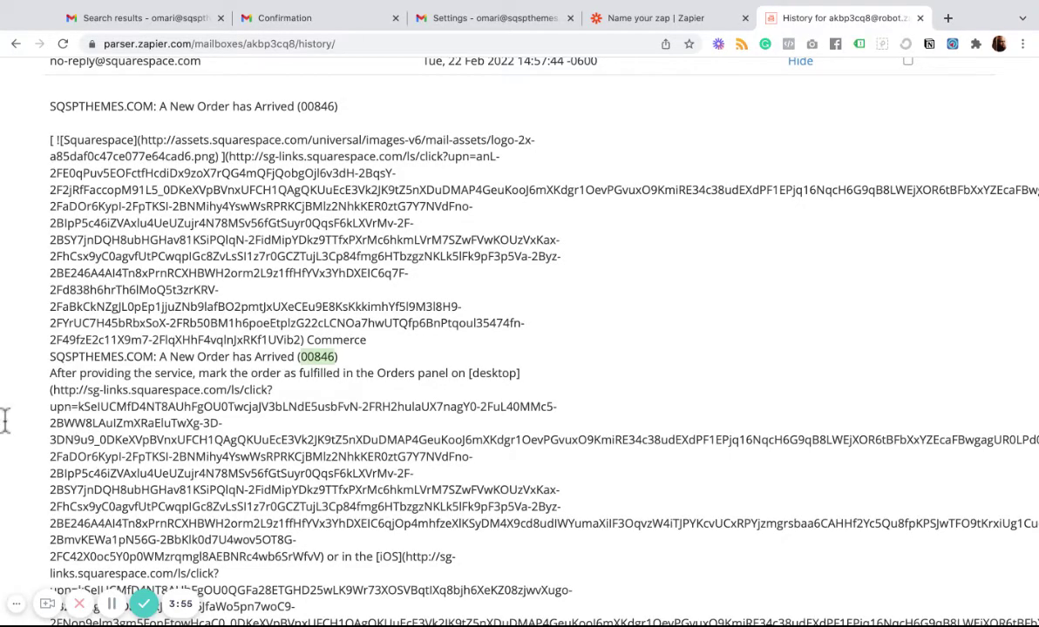
scroll(271, 500, "down", 20)
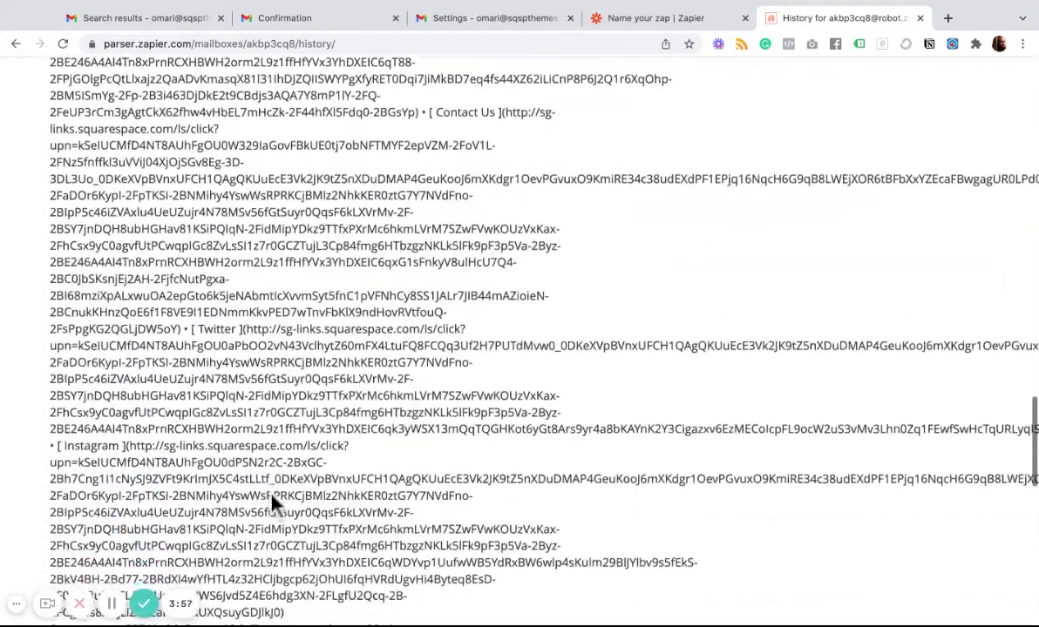
scroll(271, 504, "down", 10)
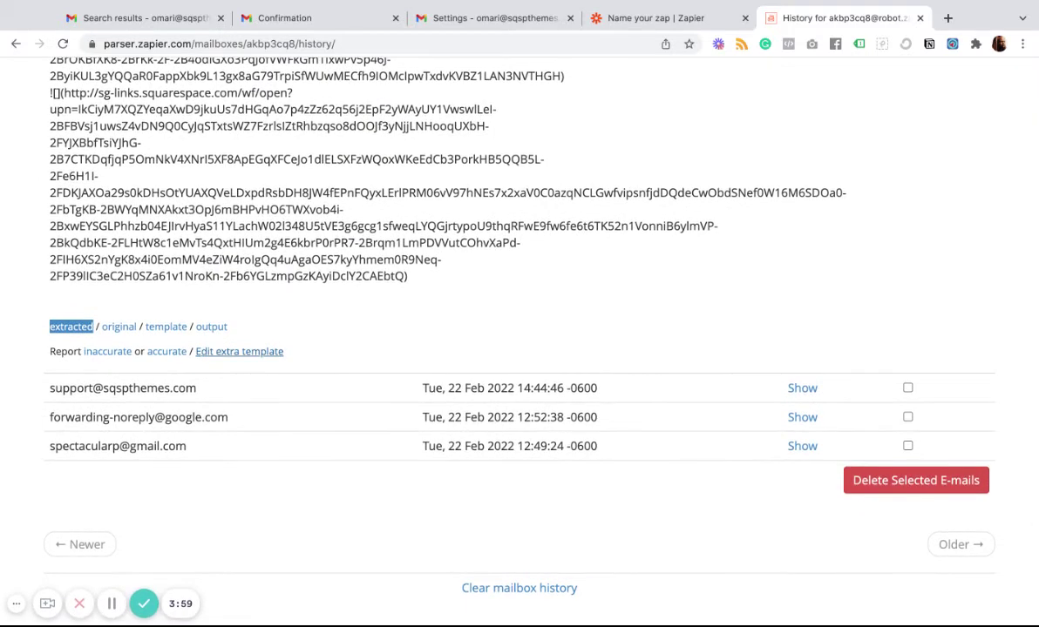
Step: In the extra template, name the last $0.00 TOTAL 'total price' and save the template
left_click(239, 351)
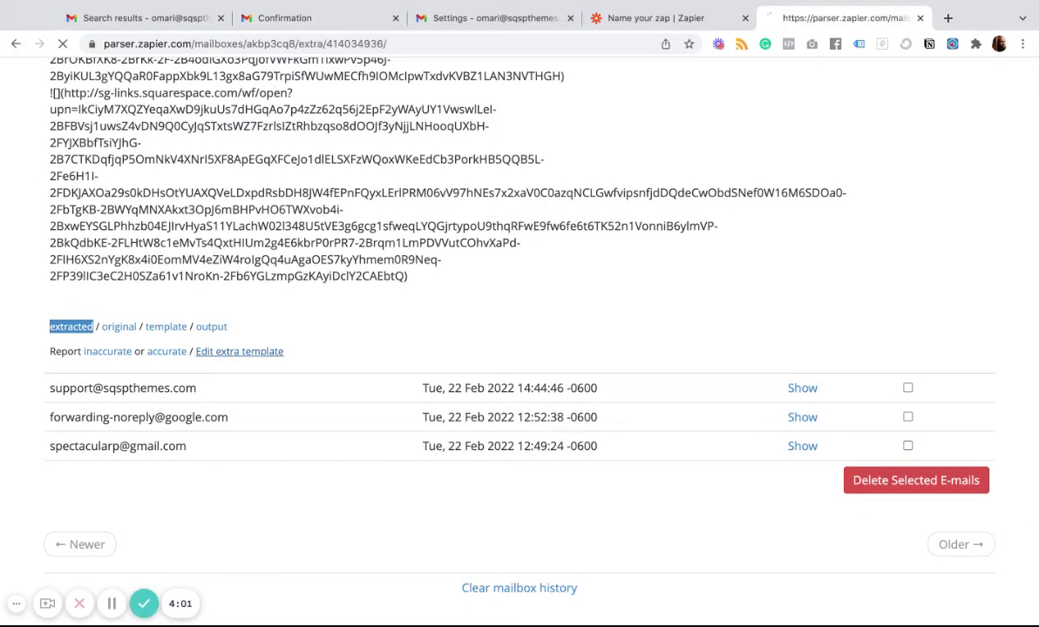
scroll(519, 305, "down", 3)
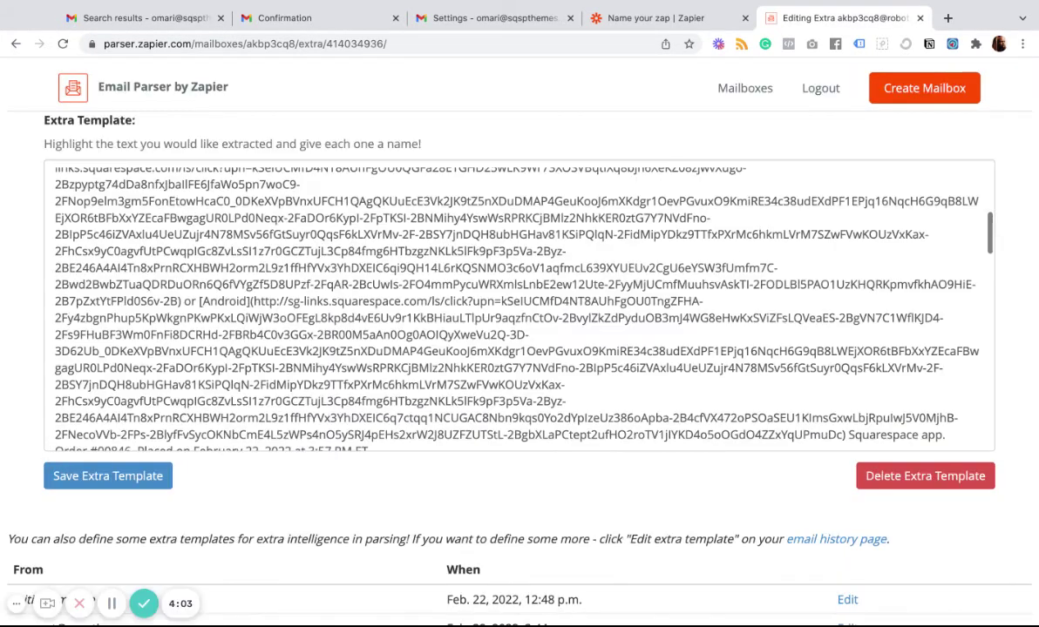
scroll(519, 305, "down", 10)
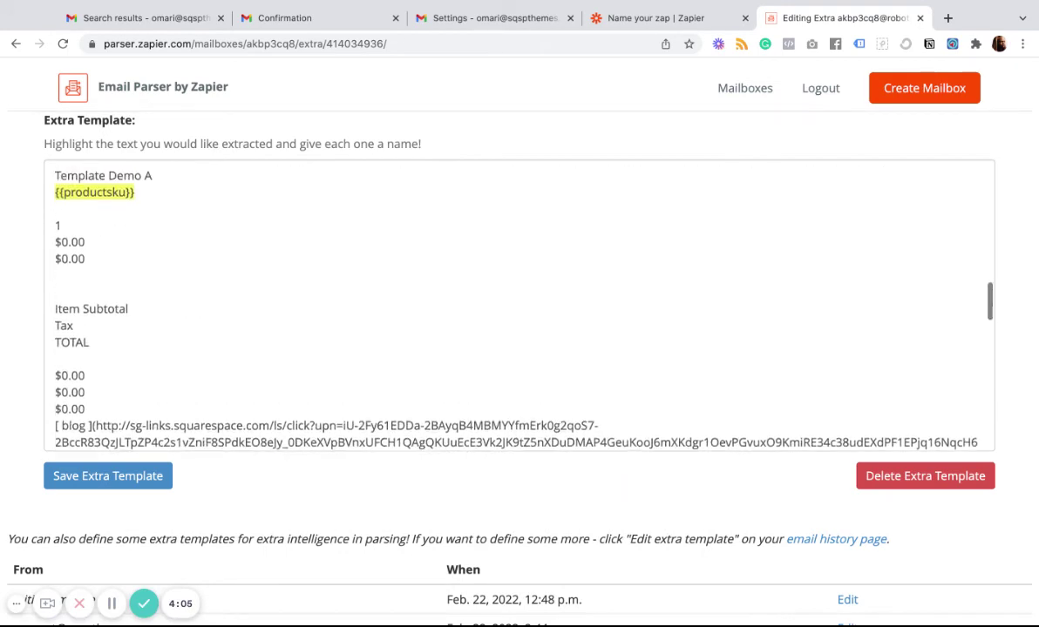
scroll(518, 305, "up", 1)
scroll(518, 305, "down", 2)
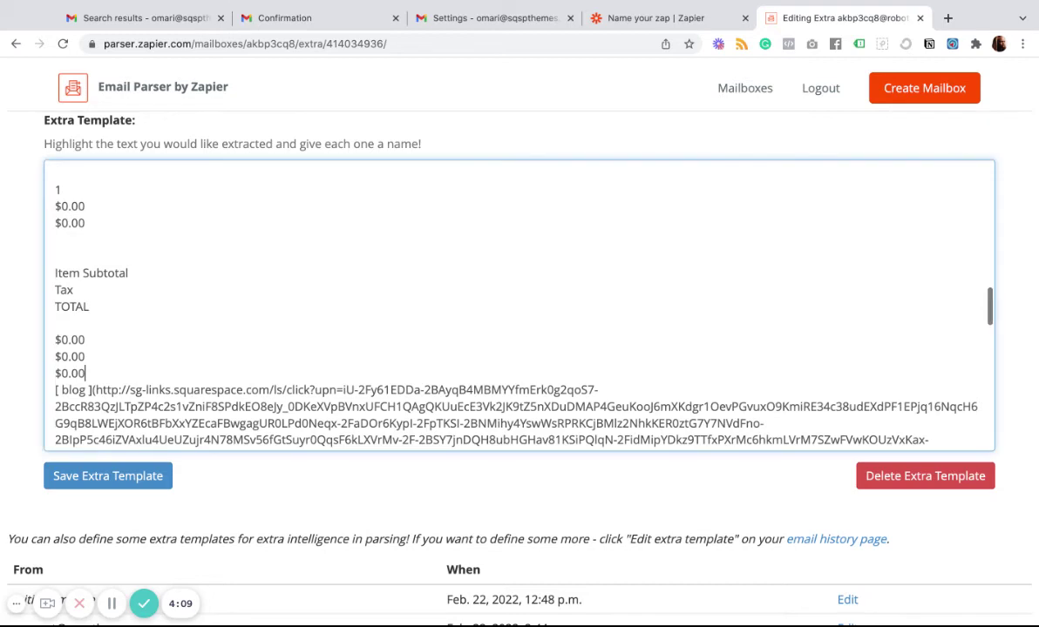
left_click_drag(54, 373, 85, 375)
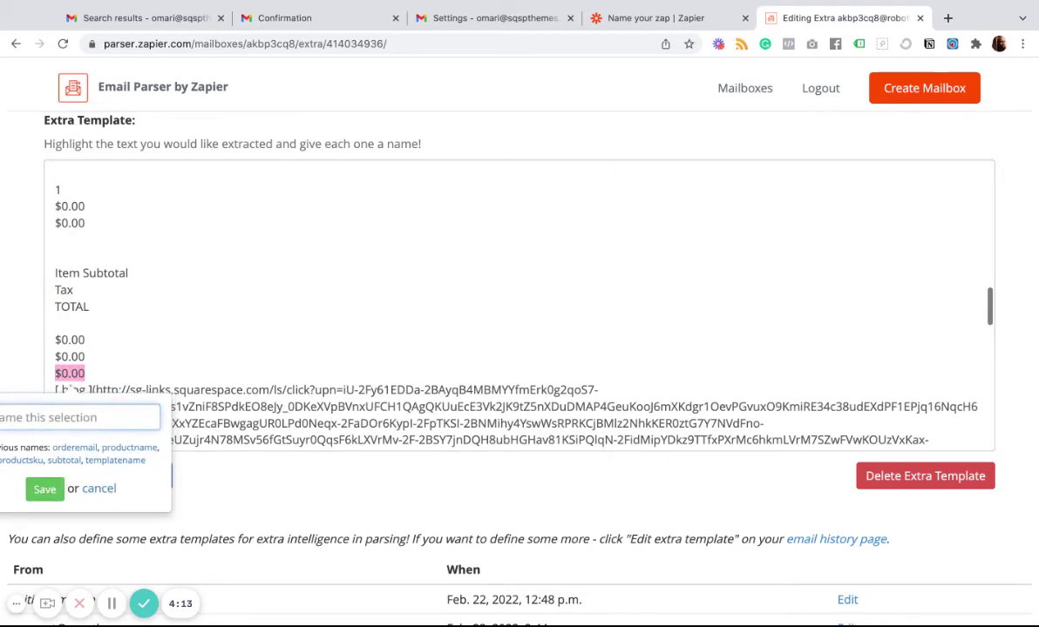
type("tota")
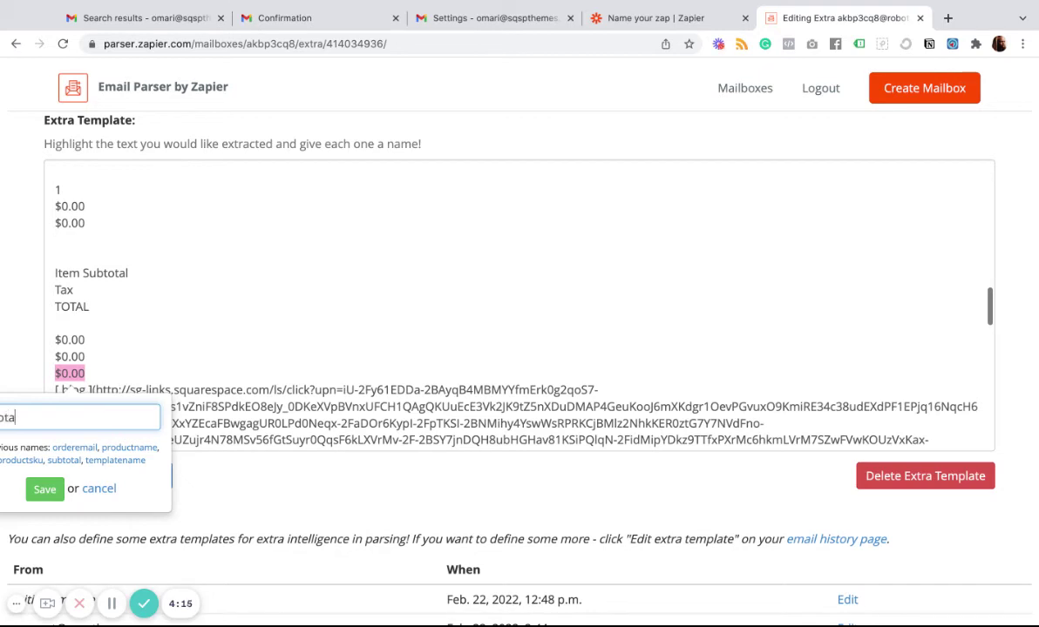
type("l price")
key("Return")
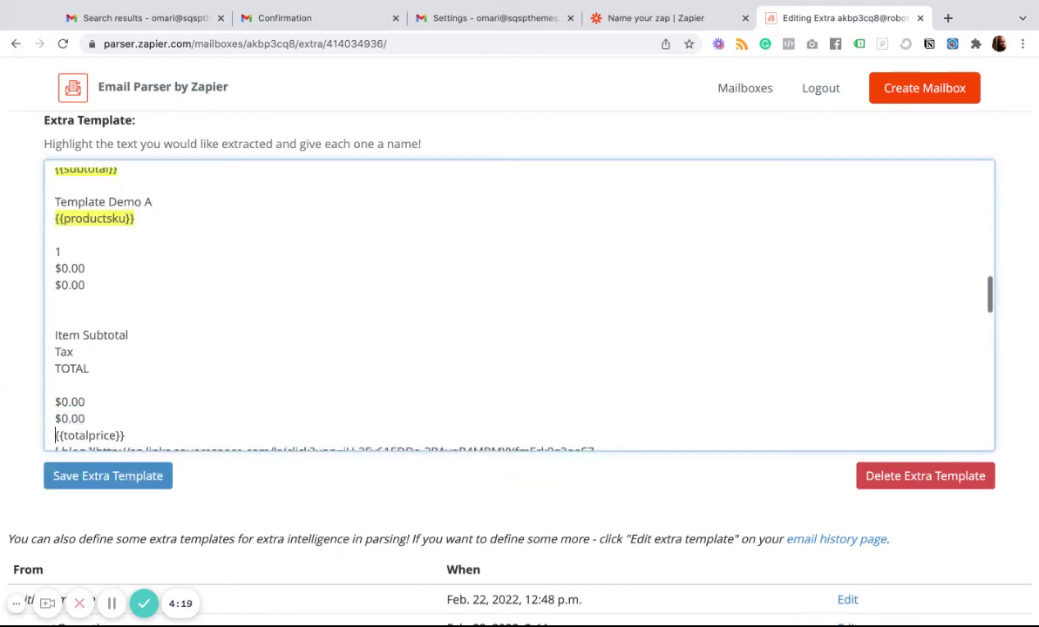
left_click(108, 475)
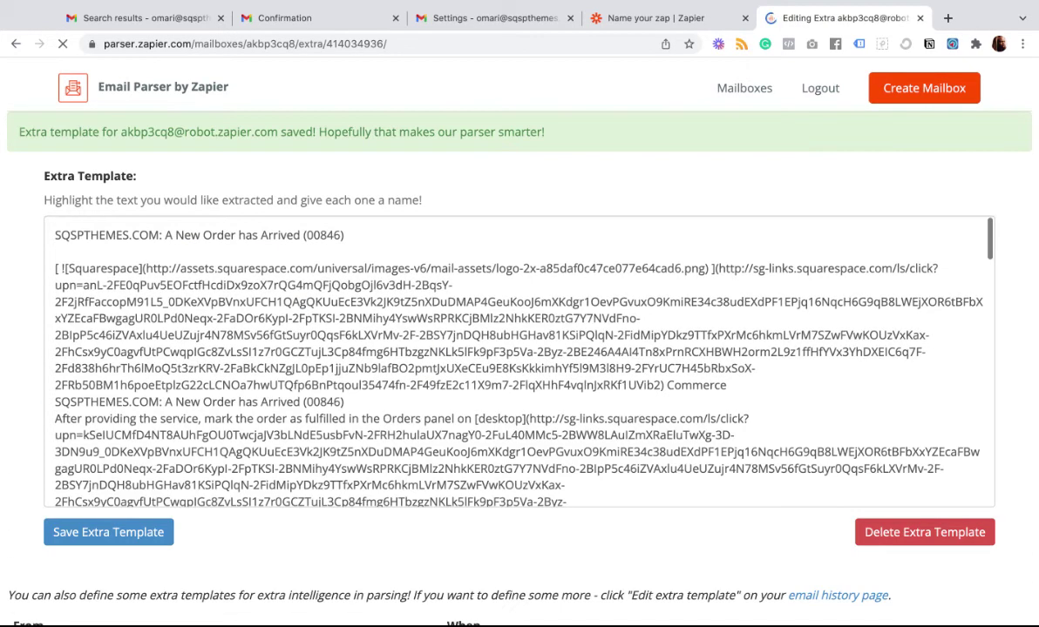
Step: Set the Zapier New Email trigger's Mailbox to the parser's robot mailbox and test the trigger
key("ctrl+shift+Tab")
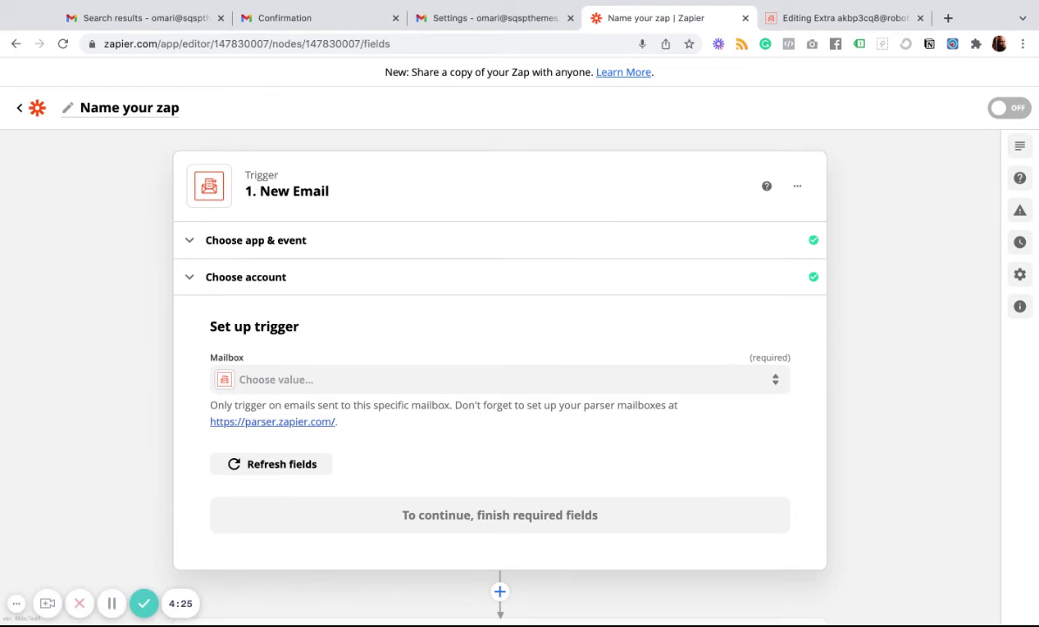
scroll(151, 522, "down", 1)
left_click(262, 343)
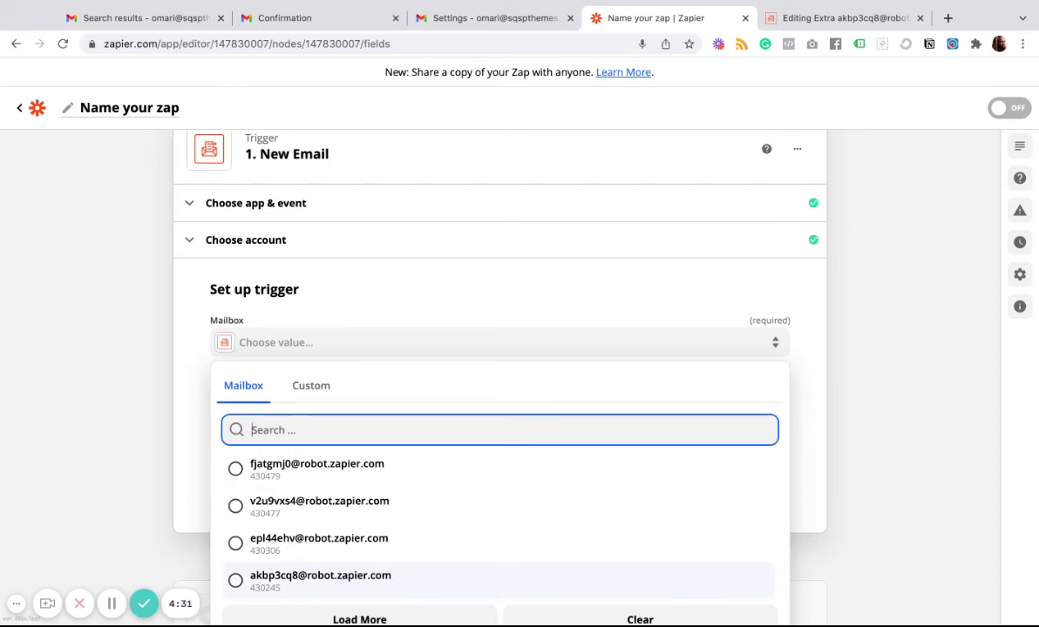
left_click(319, 581)
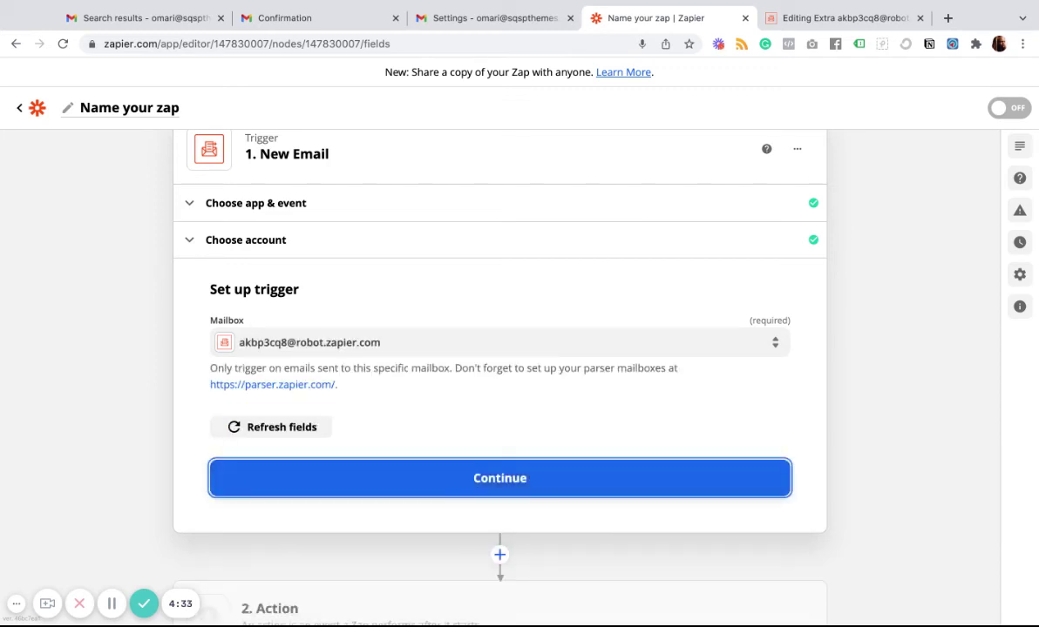
key("Return")
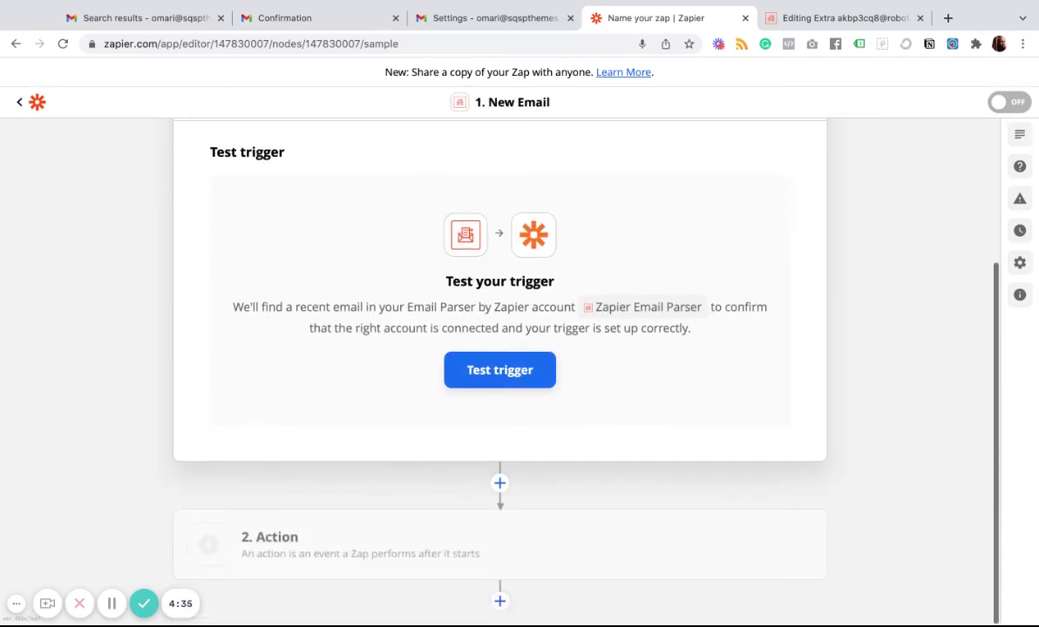
left_click(532, 381)
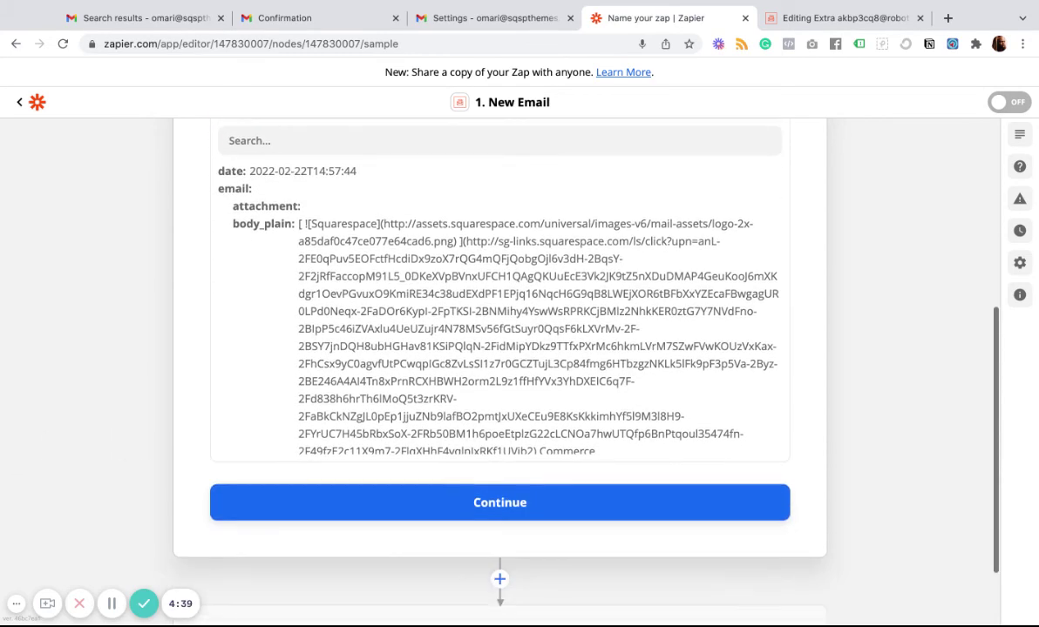
key("Return")
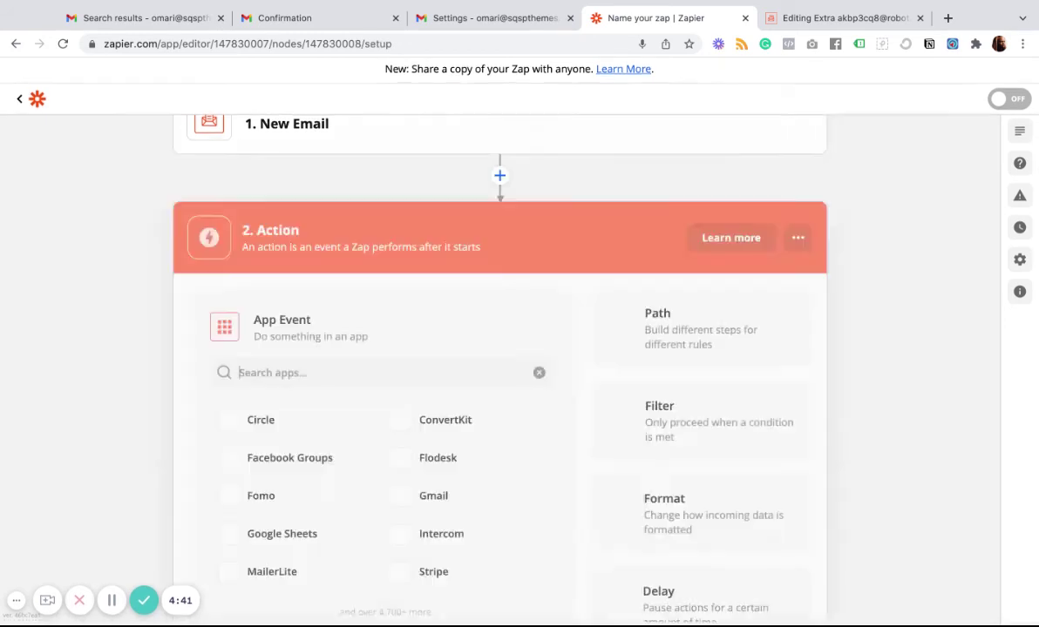